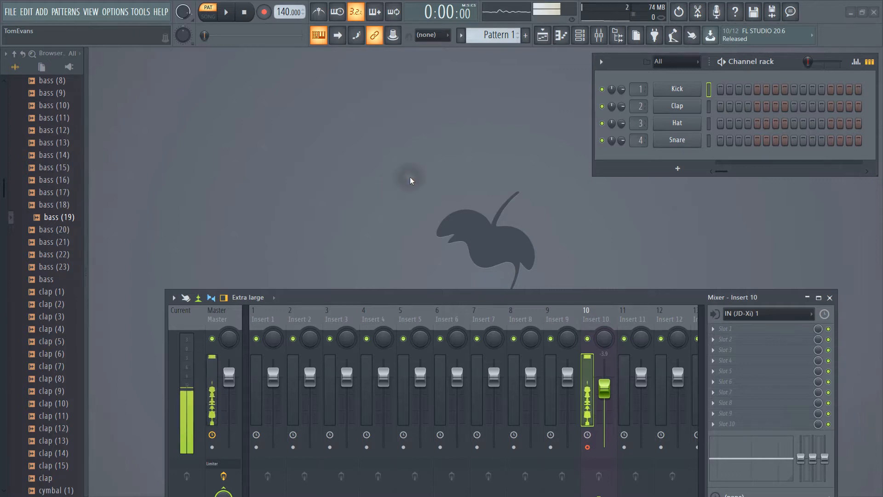
Add the bass (19) sample to the channel rack as a new channel, audition its waveform, and close its channel settings
left_click_drag(72, 221, 667, 155)
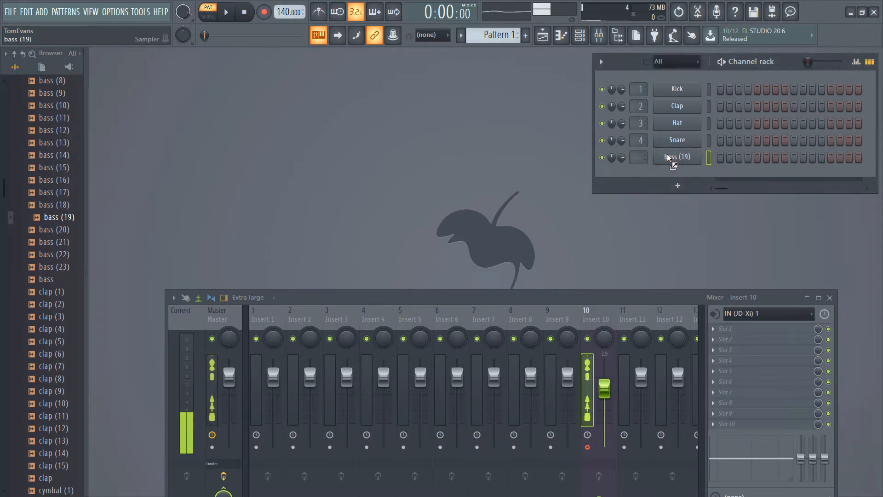
left_click(667, 156)
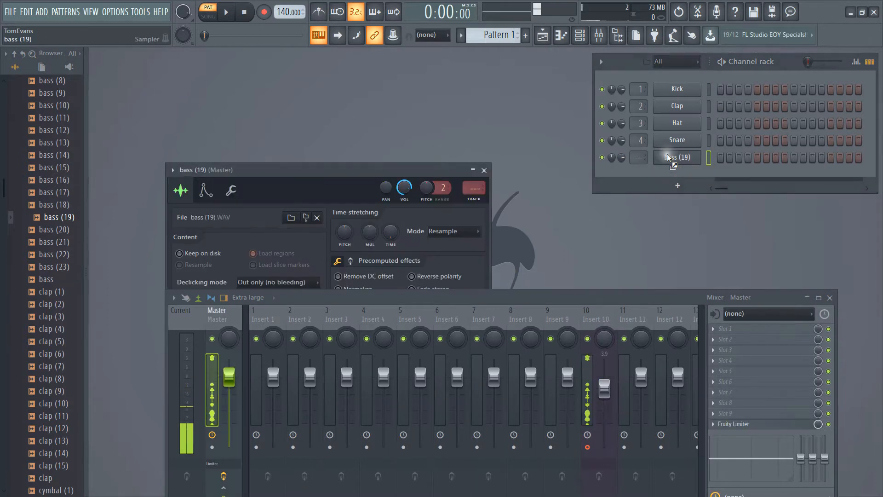
left_click_drag(301, 167, 361, 51)
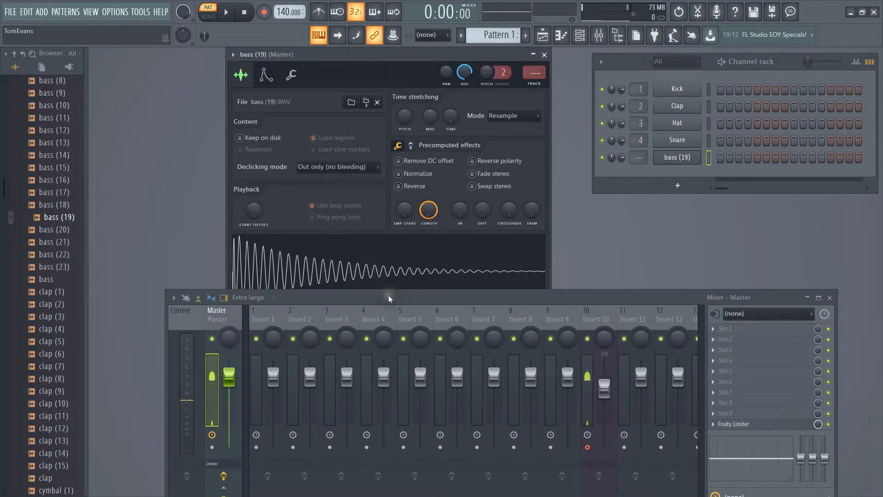
left_click_drag(388, 295, 386, 367)
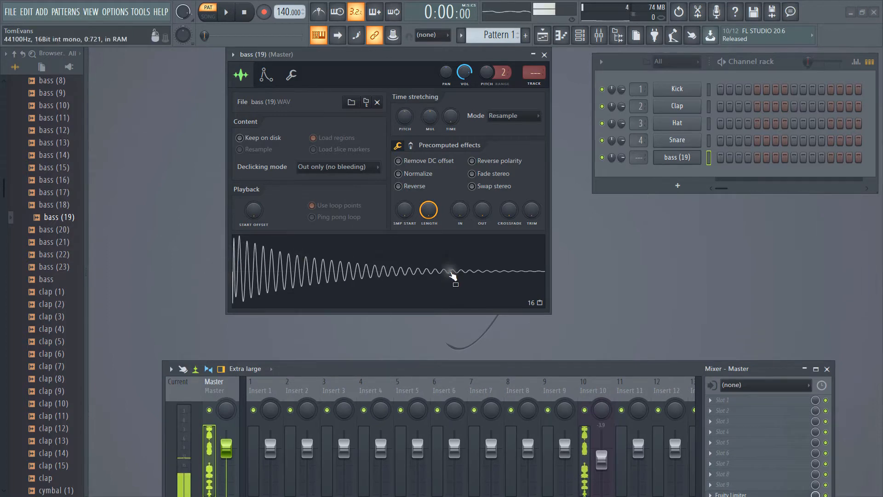
left_click(293, 258)
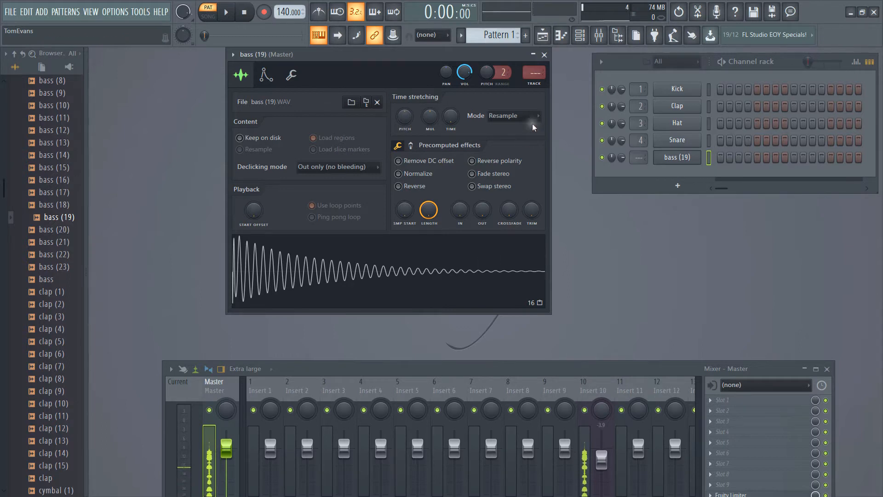
left_click(544, 55)
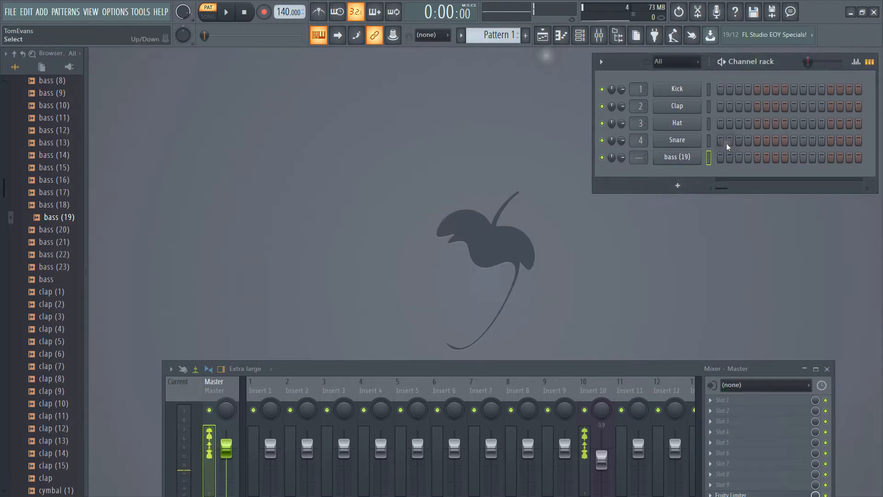
Program bass (19) hits on steps 1, 11 and 14 of Pattern 1
left_click(721, 158)
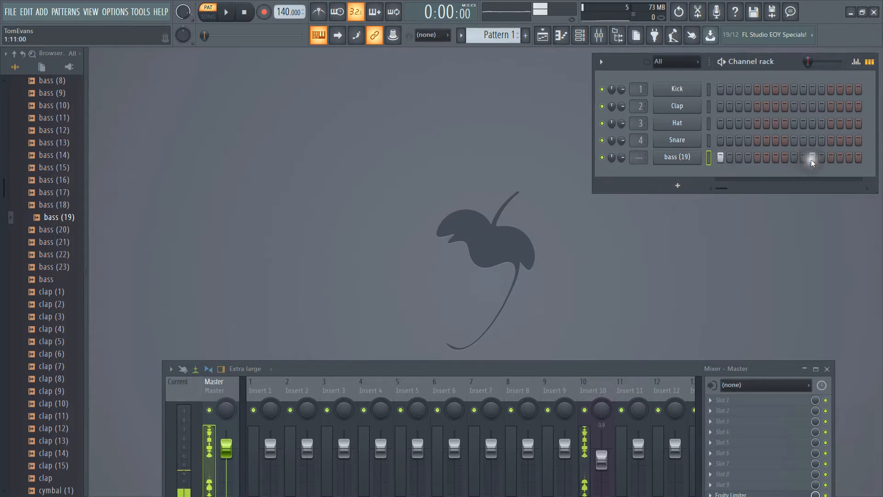
left_click(811, 158)
left_click(841, 157)
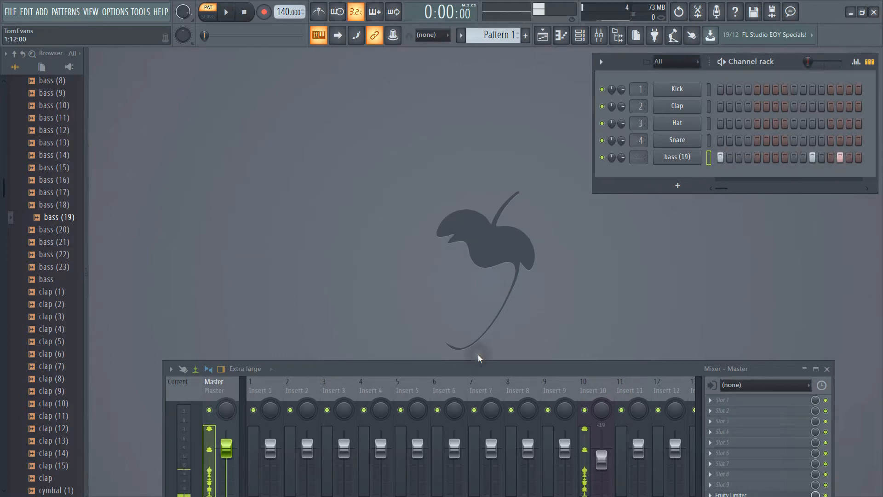
Bring the whole mixer into view and route the bass (19) channel to mixer track Insert 1
left_click_drag(481, 368, 465, 235)
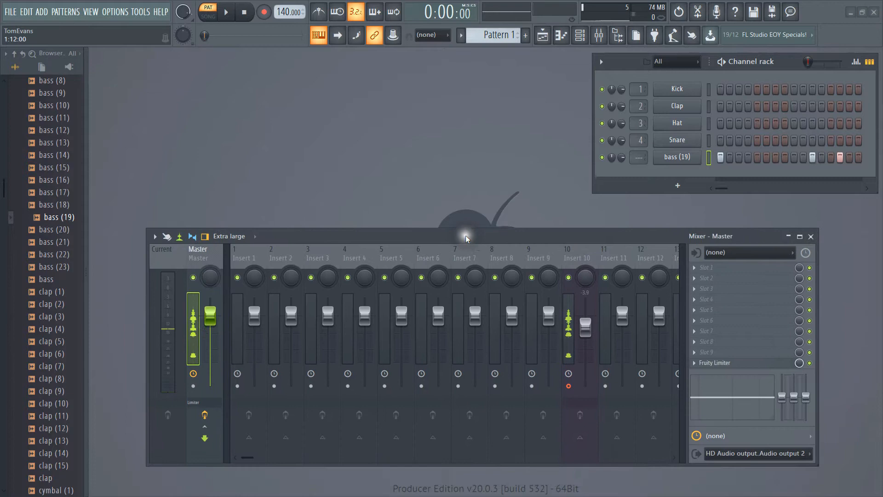
left_click(254, 256)
left_click_drag(634, 159, 633, 152)
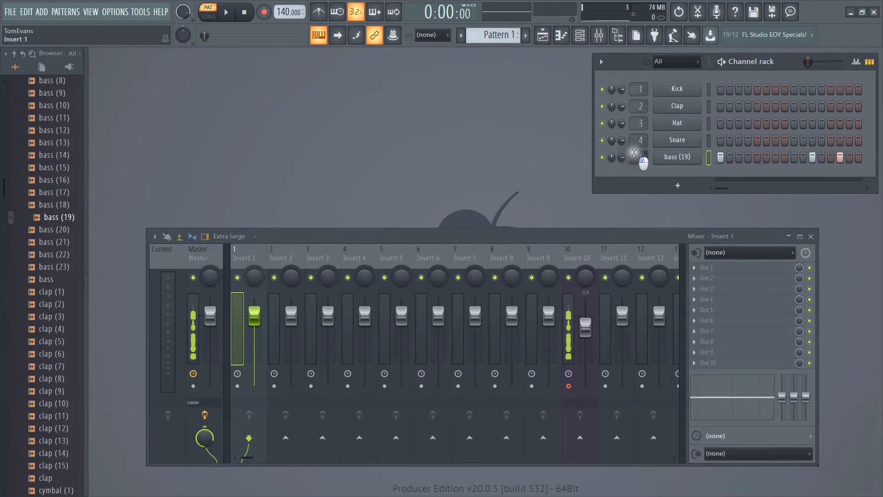
Load Fruity Limiter into the first effect slot of Insert 1 and move the mixer clear of its window
left_click(697, 268)
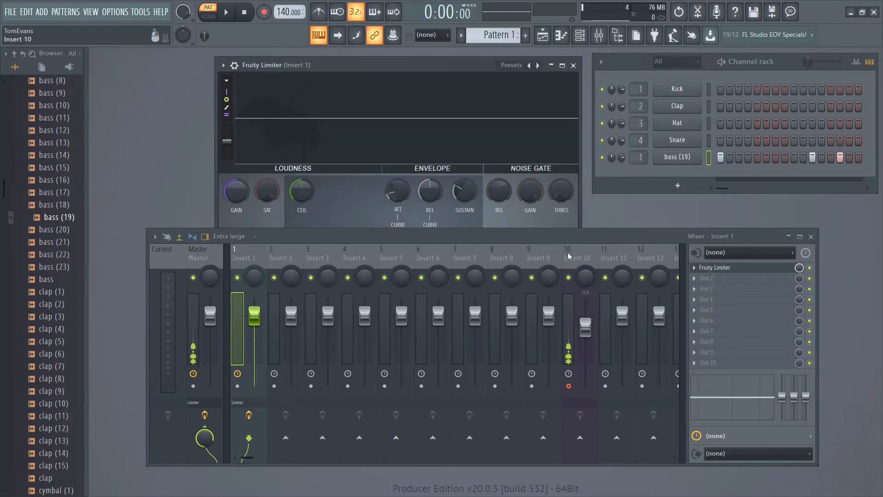
left_click(568, 255)
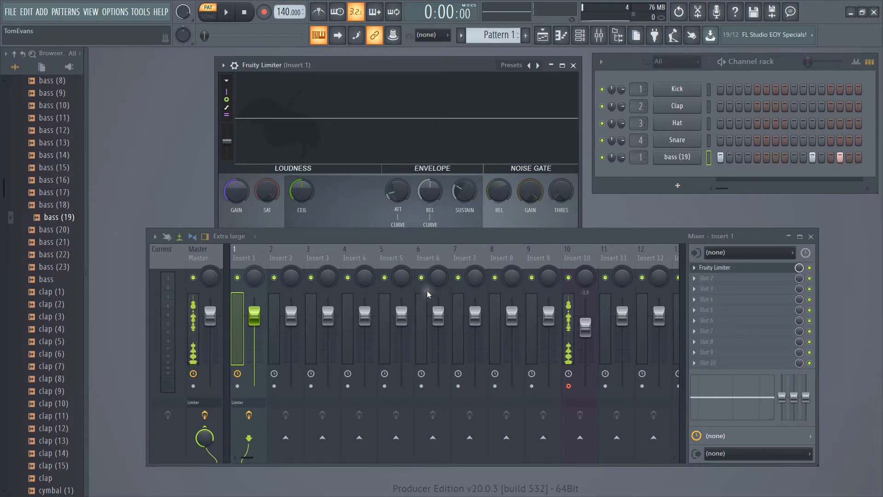
left_click_drag(451, 237, 514, 277)
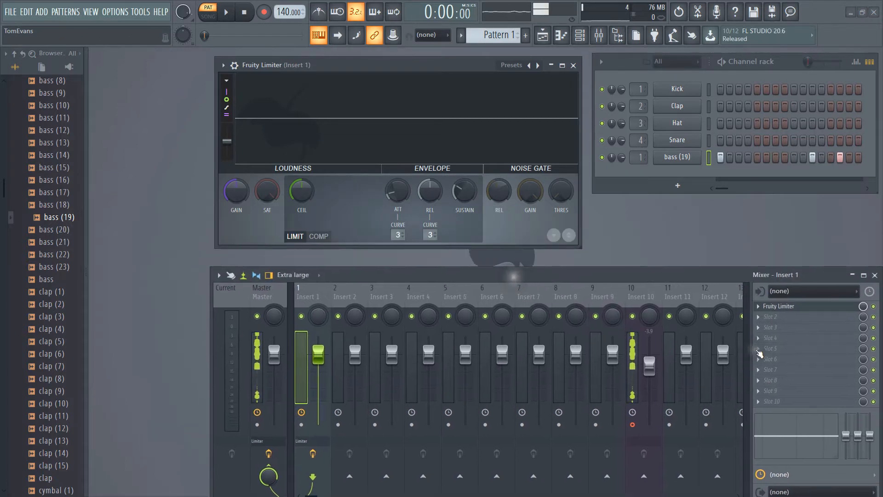
Load Fruity dB meter into the second effect slot of Insert 1 and enlarge its window
left_click(759, 319)
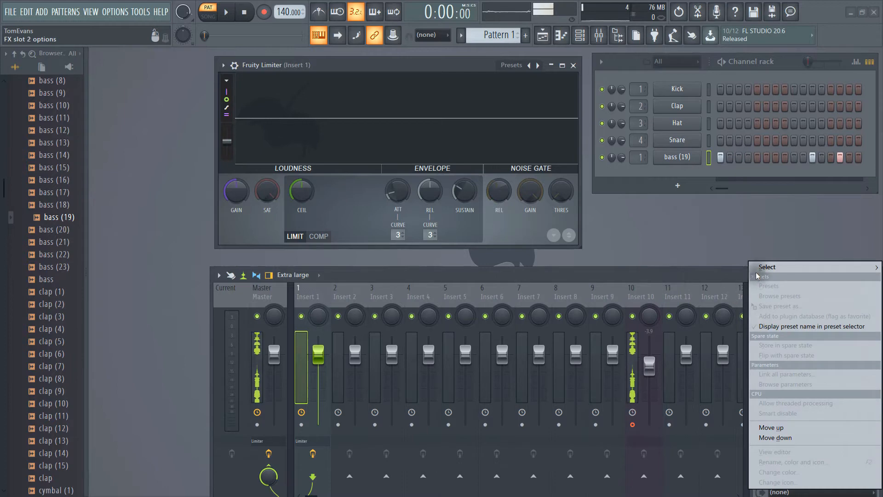
left_click_drag(468, 280, 521, 295)
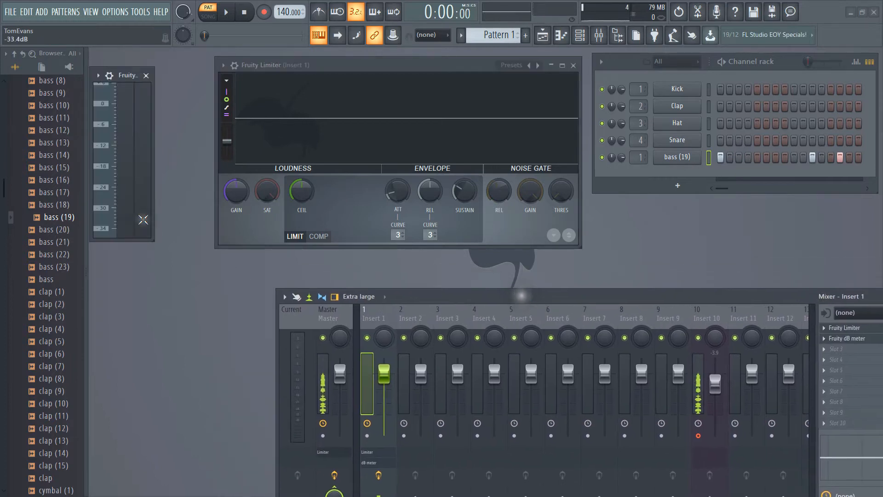
left_click_drag(160, 250, 202, 431)
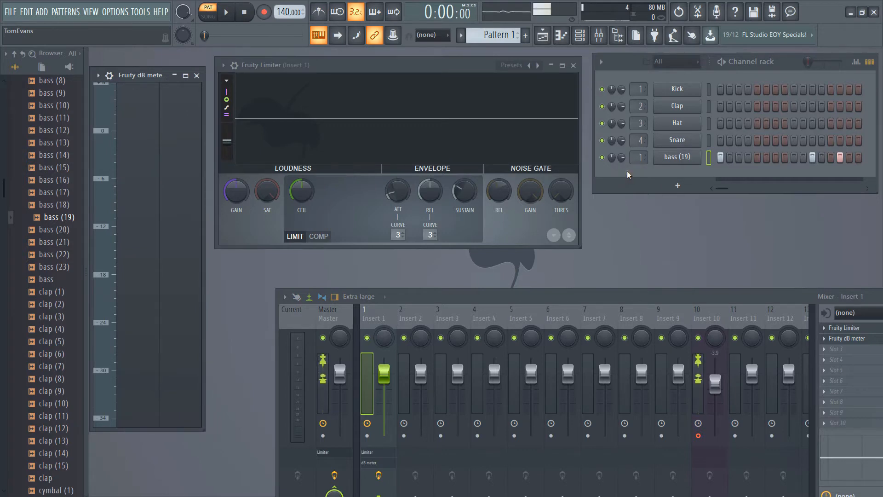
Play the pattern, raise the bass (19) channel's volume to about 87%, and mute Insert 1
key("space")
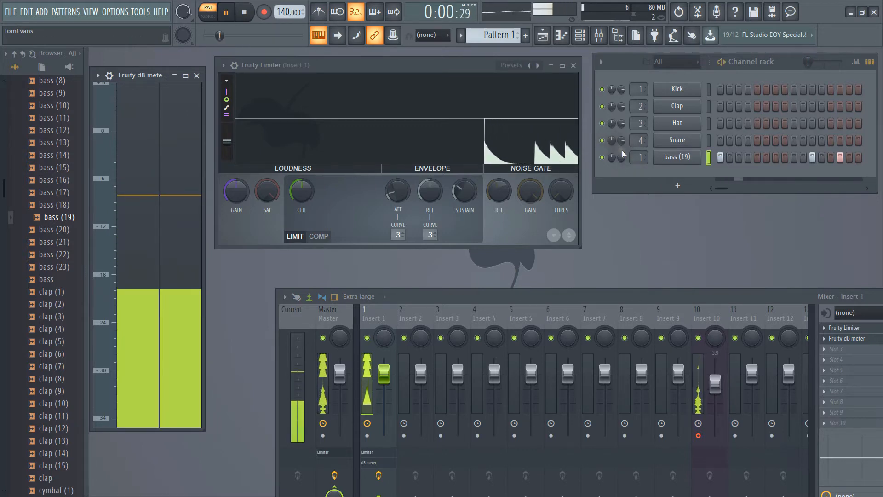
left_click_drag(623, 157, 624, 137)
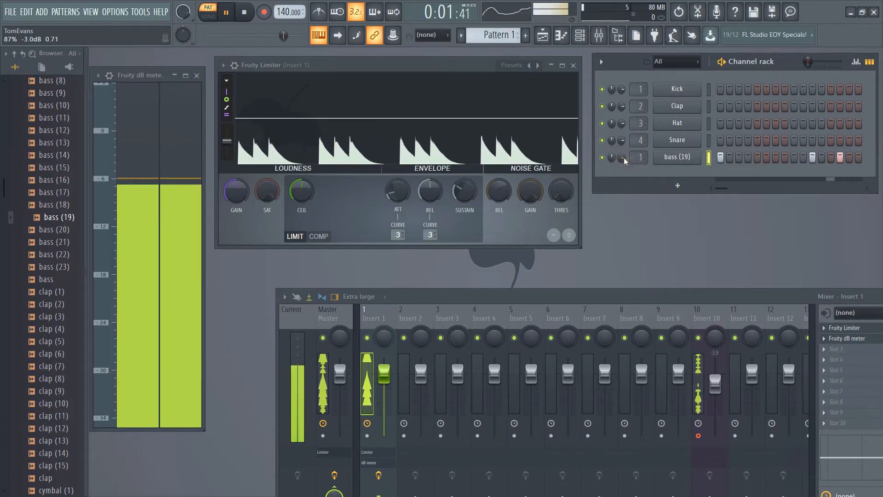
left_click_drag(624, 158, 624, 151)
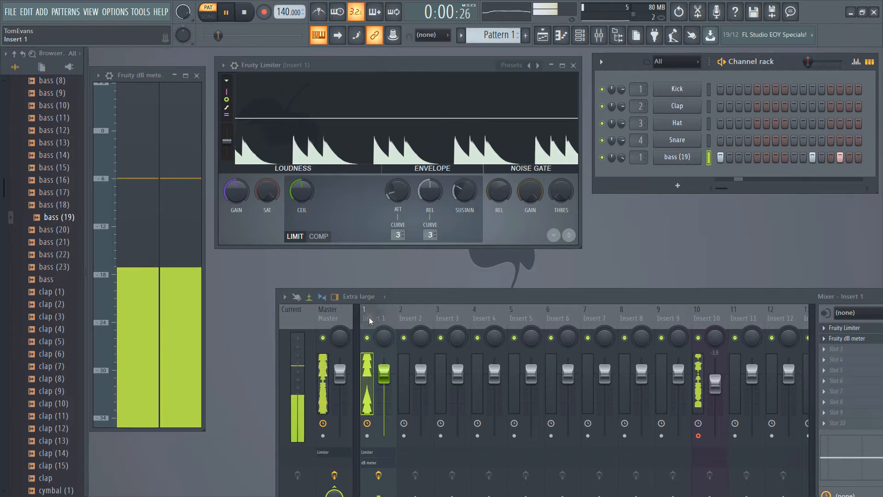
left_click(368, 338)
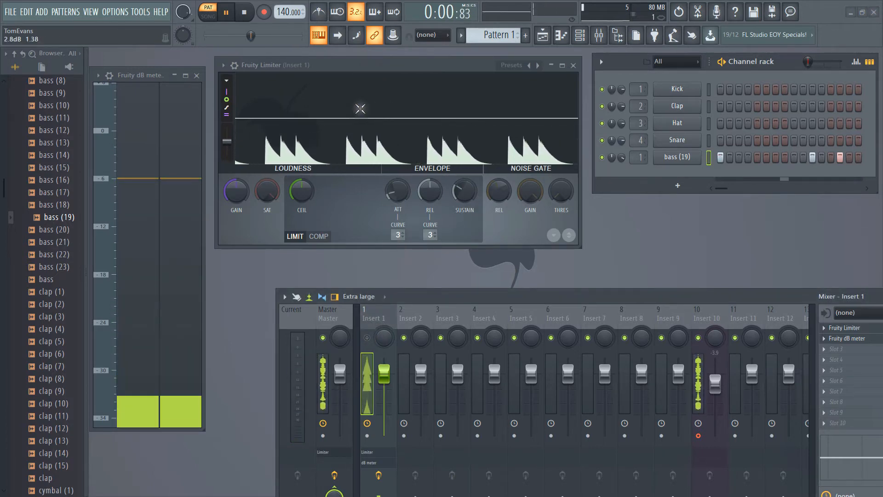
Switch the Fruity Limiter to COMP mode and lower its threshold below the bass peaks, toggling Insert 1's mute to listen
left_click(319, 237)
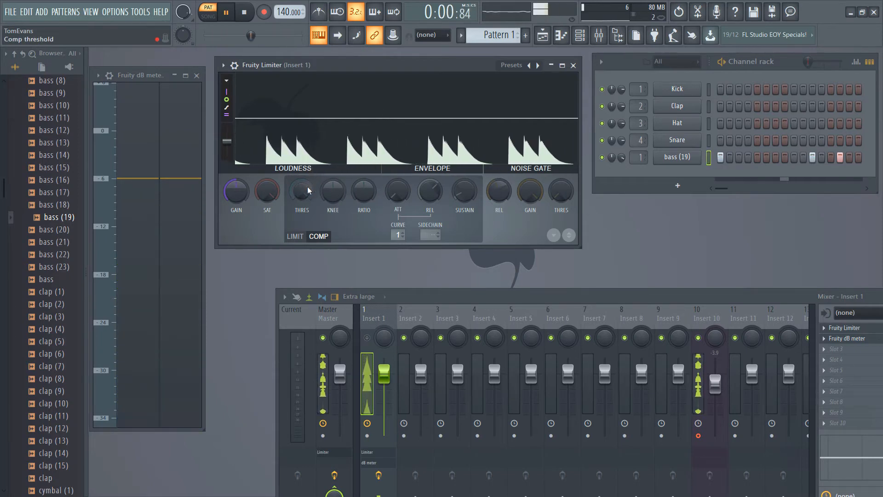
mouse_move(307, 186)
left_mouse_down()
mouse_move(307, 199)
mouse_move(312, 173)
left_mouse_up()
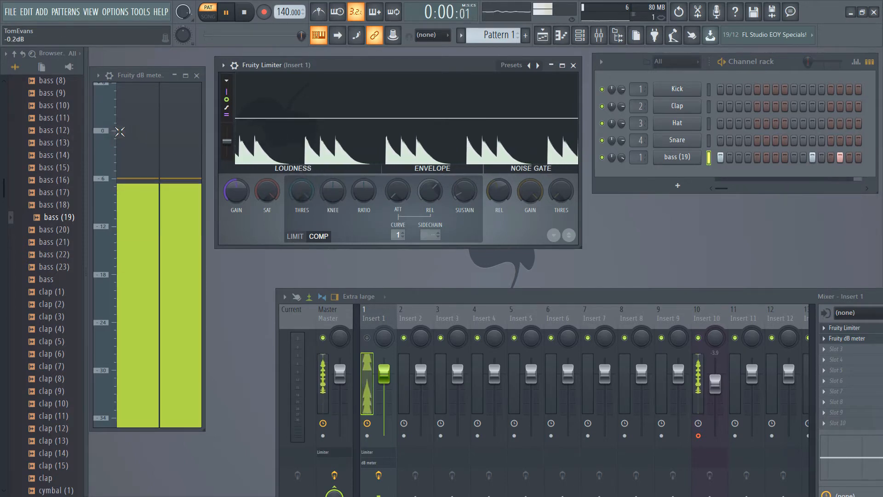
left_click_drag(299, 189, 303, 205)
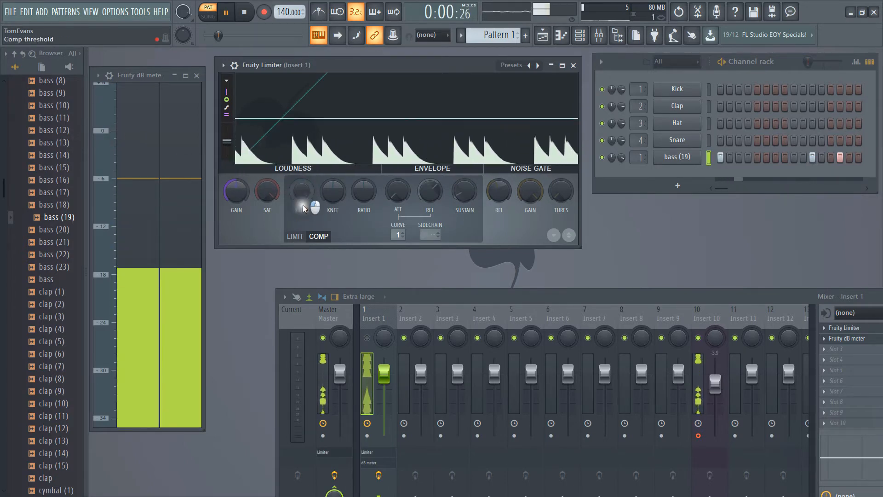
left_click_drag(293, 300, 294, 346)
left_click(367, 338)
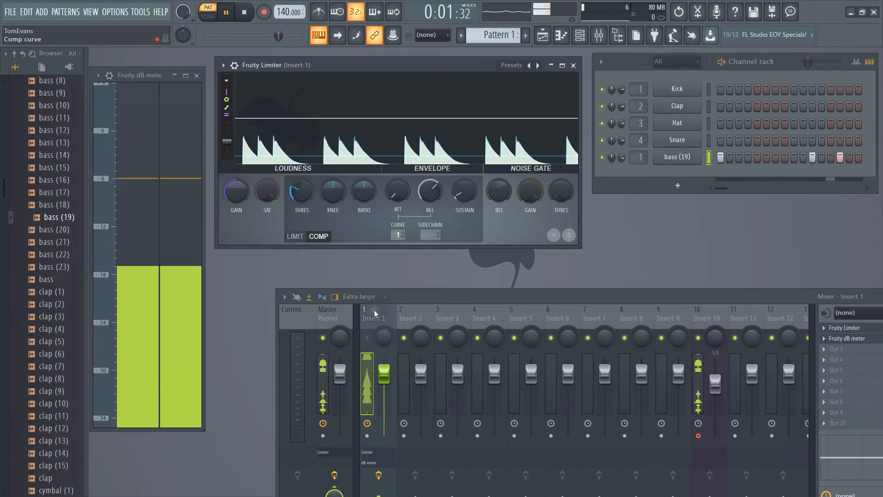
left_click(368, 338)
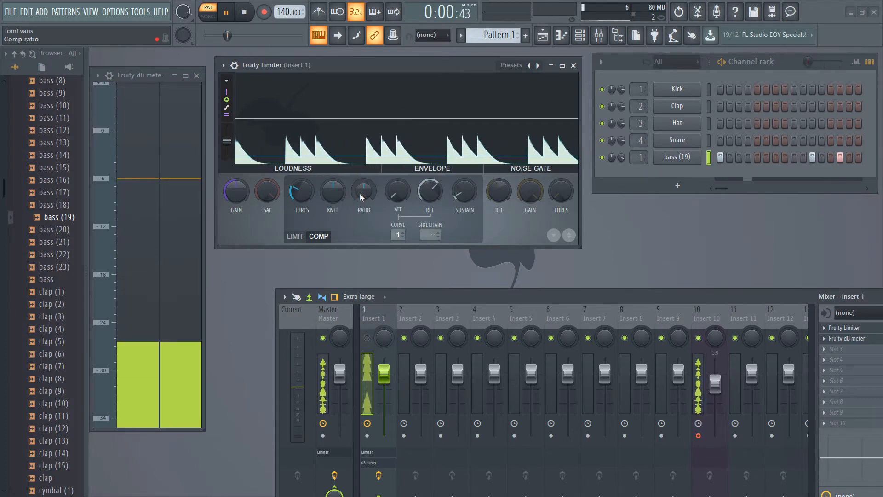
Raise the compressor's ratio to reduce the bass peaks and toggle the Fruity Limiter slot to compare the sound
mouse_move(360, 193)
left_mouse_down()
mouse_move(361, 183)
mouse_move(361, 191)
left_mouse_up()
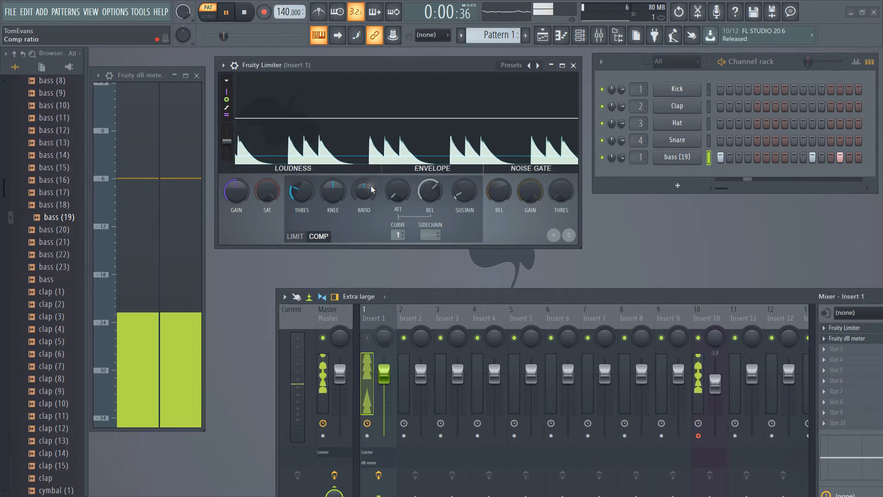
left_click_drag(371, 189, 371, 195)
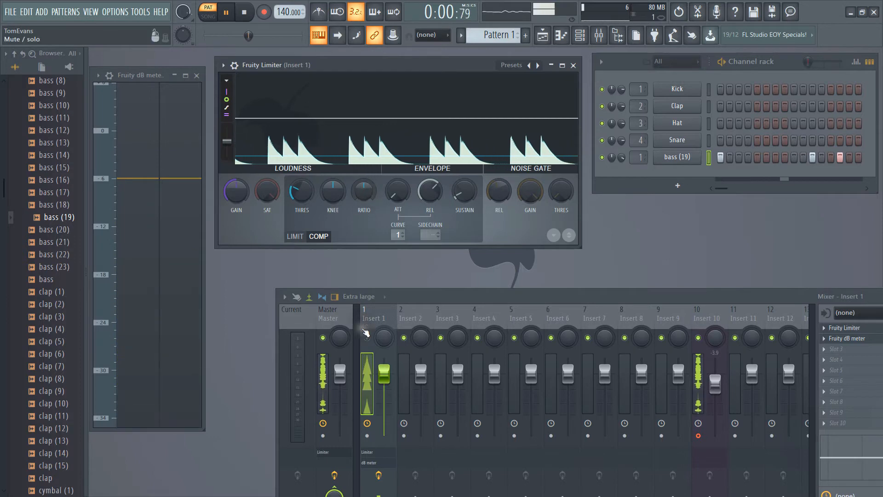
left_click_drag(361, 191, 379, 79)
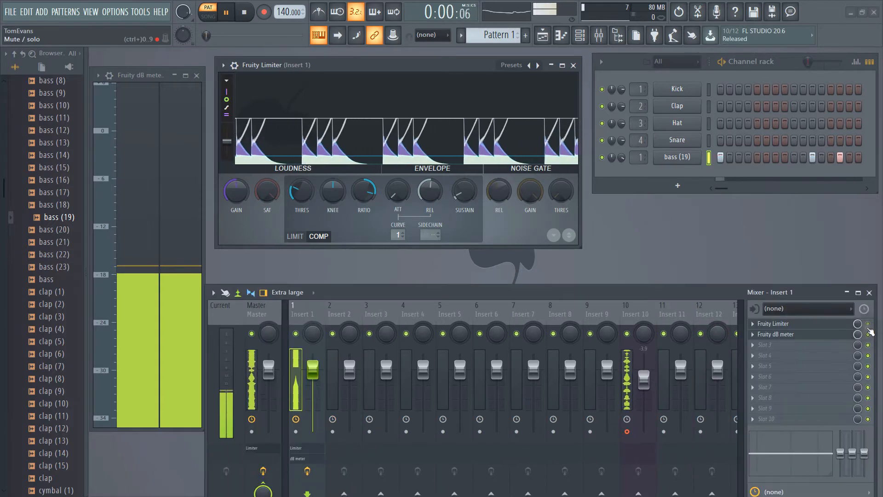
left_click(868, 325)
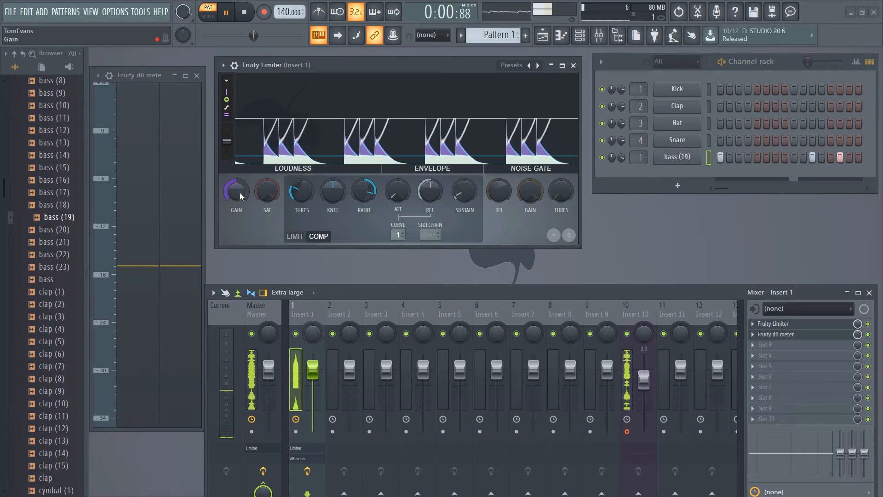
Raise the Fruity Limiter's gain to make up the level lost to compression and stop playback
left_click_drag(239, 193, 258, 69)
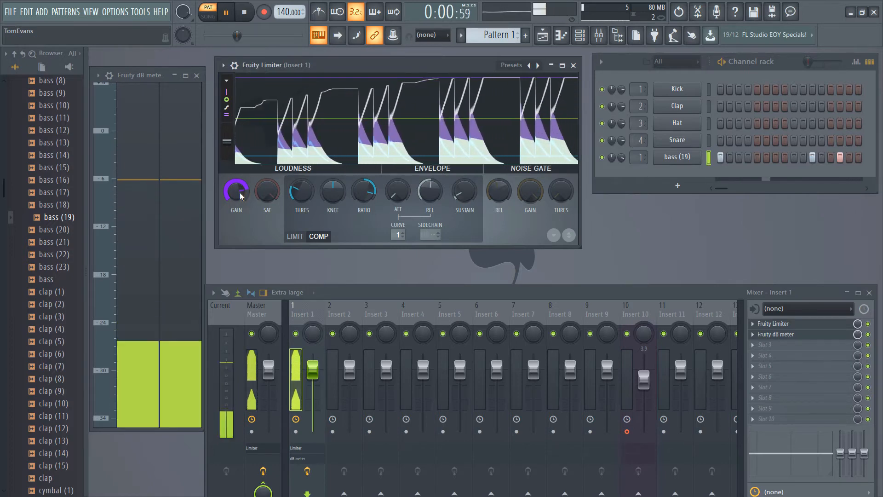
key("space")
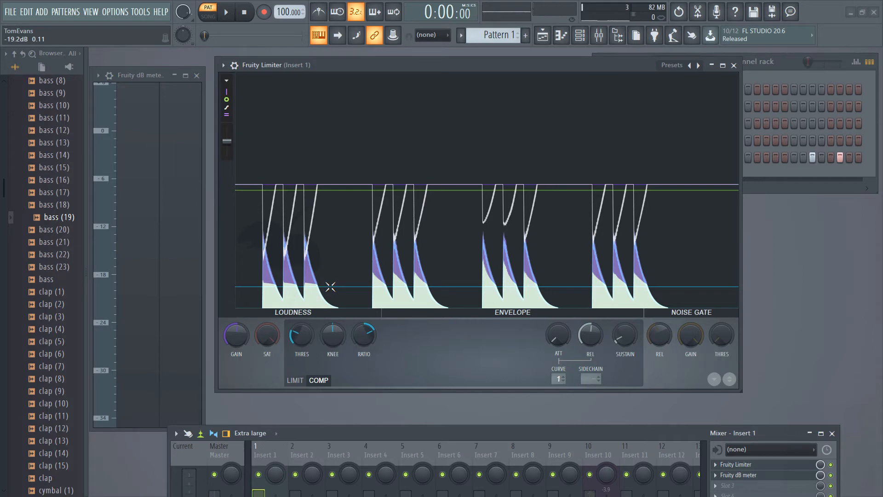
Play the pattern and compare the bass with the Fruity Limiter switched off and on
key("space")
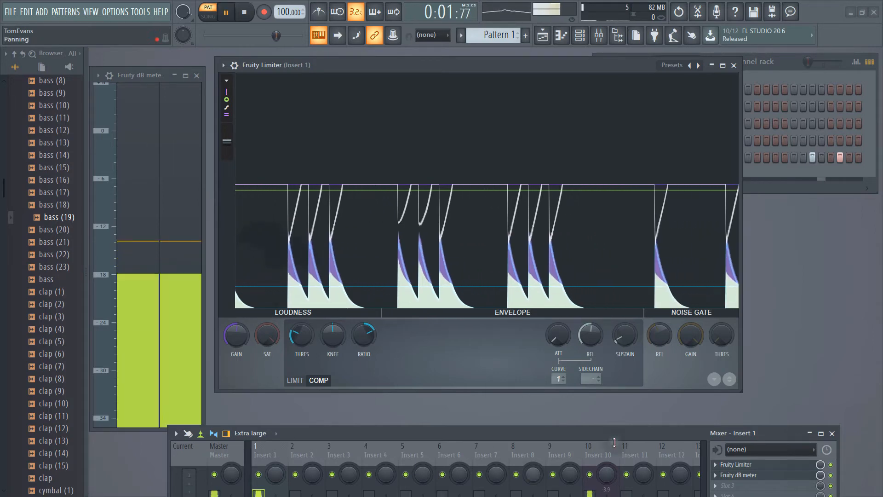
left_click(831, 465)
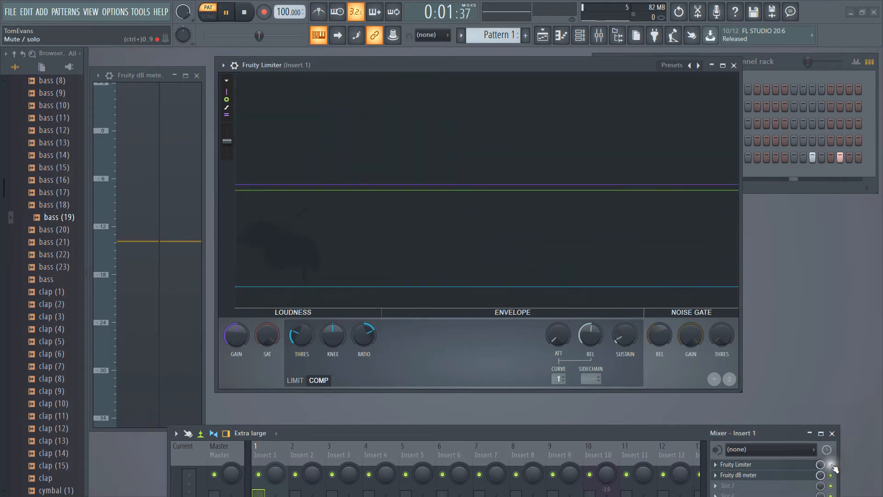
left_click(831, 465)
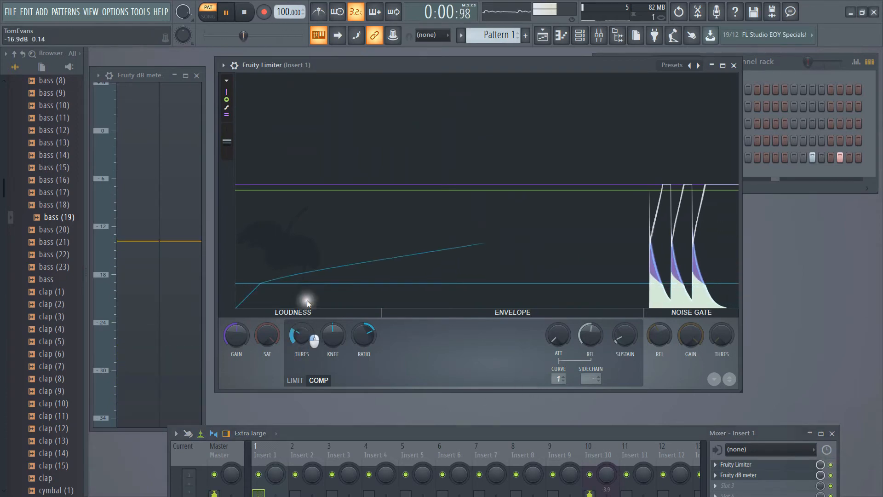
Turn the compressor's threshold up above the bass peaks
left_click_drag(307, 300, 368, 89)
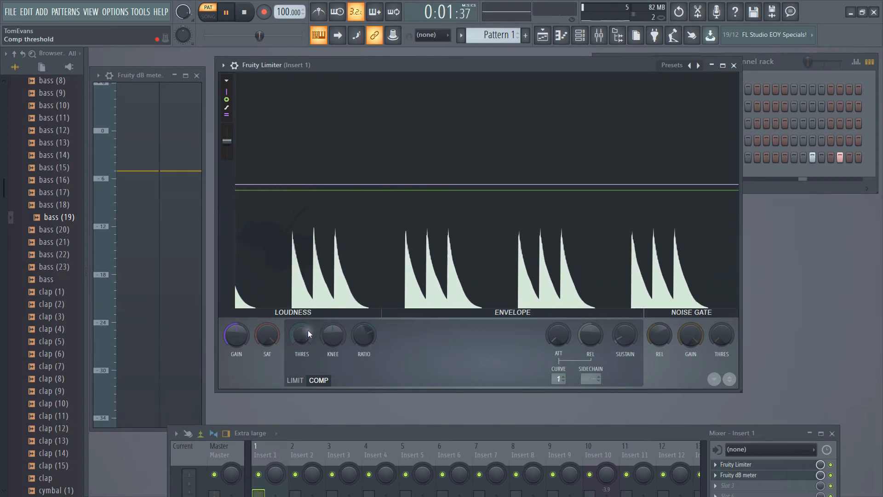
Lower the compressor's threshold below the bass peaks, test a gain of about 11.7 dB and settle on a small make-up gain
left_click_drag(307, 330, 296, 42)
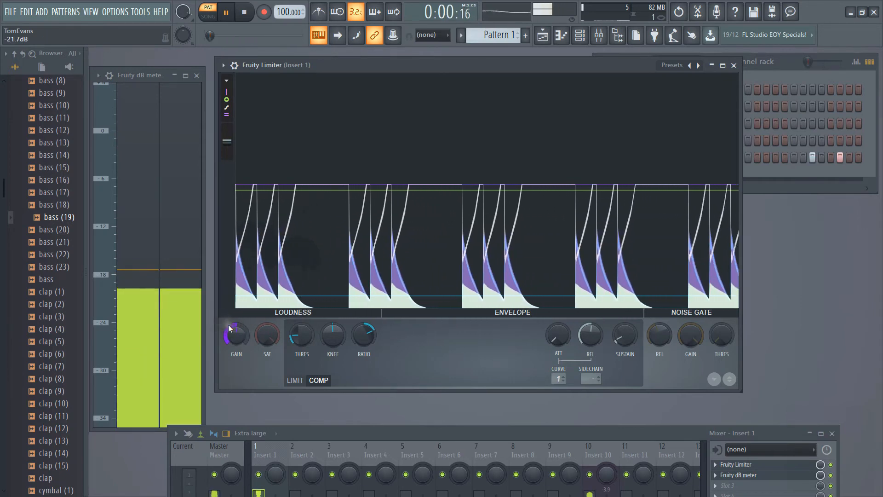
left_click_drag(236, 336, 256, 209)
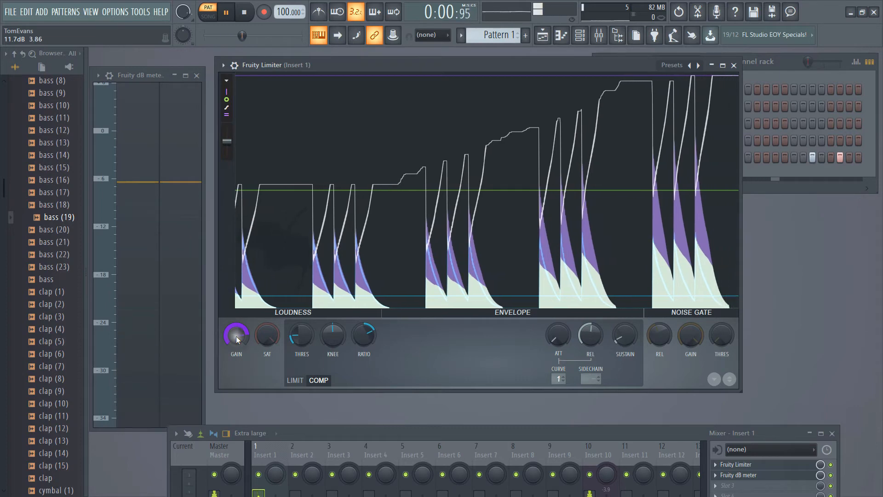
left_click_drag(236, 335, 235, 442)
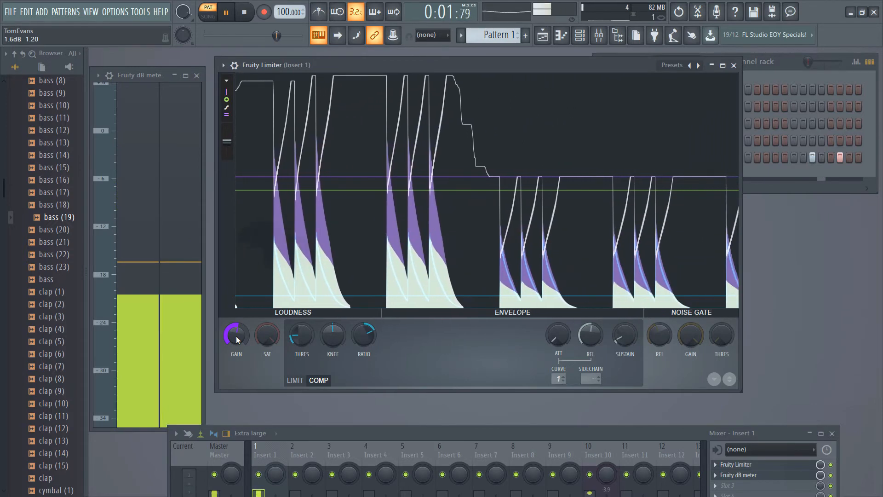
left_click_drag(239, 339, 241, 334)
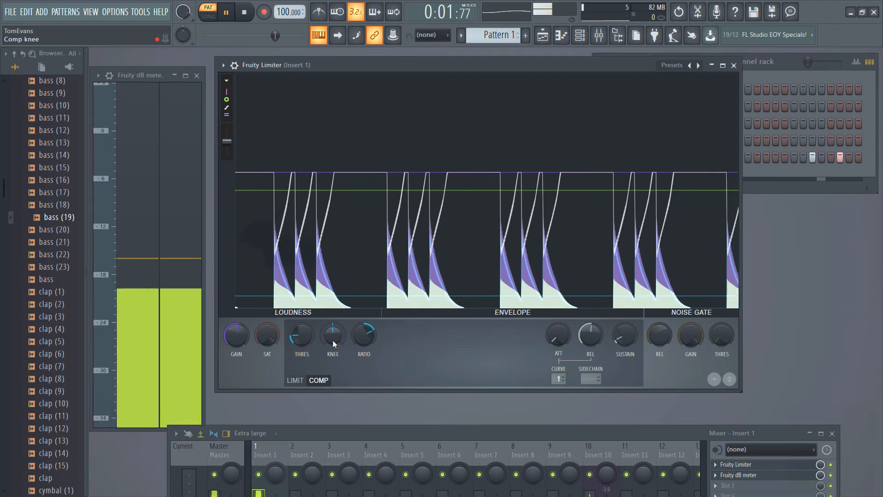
Try the compressor's knee at different settings and leave it well below its midpoint
left_click_drag(333, 340, 311, 142)
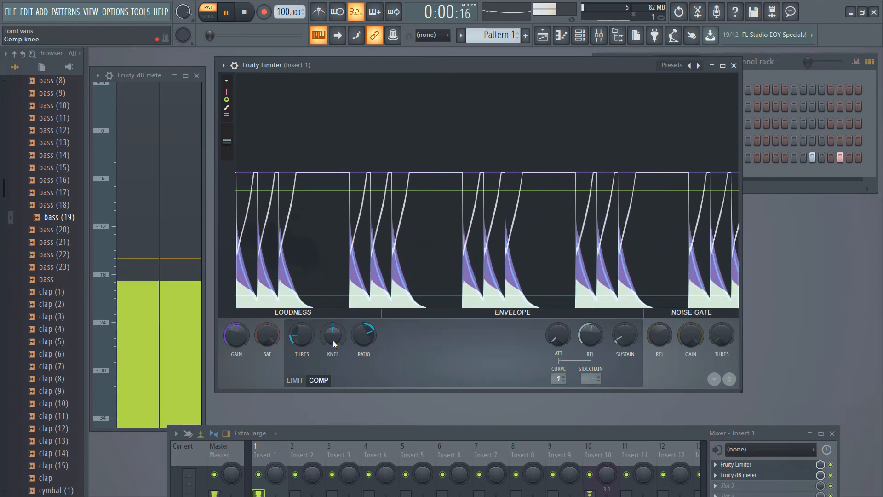
left_click_drag(332, 340, 334, 40)
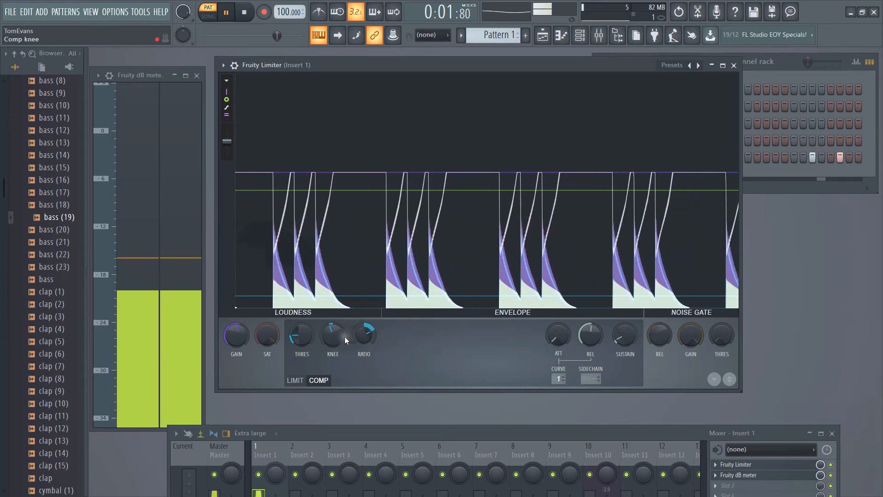
left_click_drag(336, 336, 315, 481)
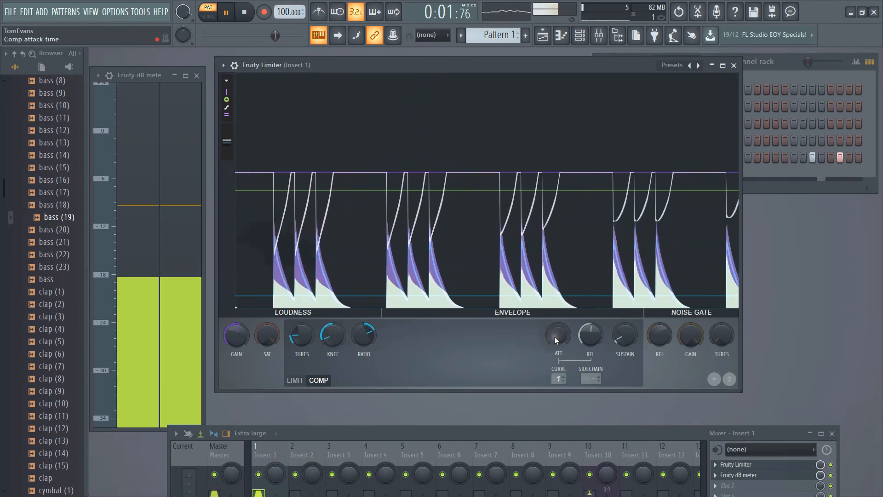
Raise the compressor's attack to about 175 ms to let the bass peaks through, and return it to its minimum
left_click_drag(556, 327, 586, 421)
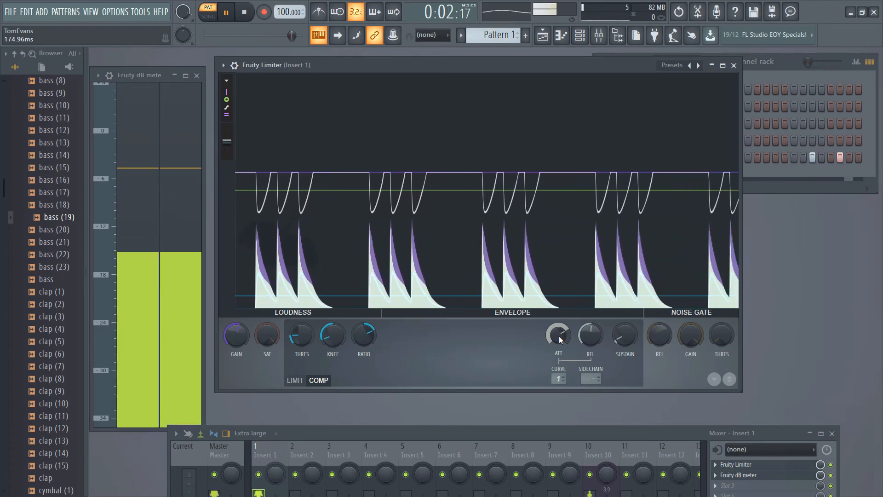
left_click_drag(558, 335, 557, 355)
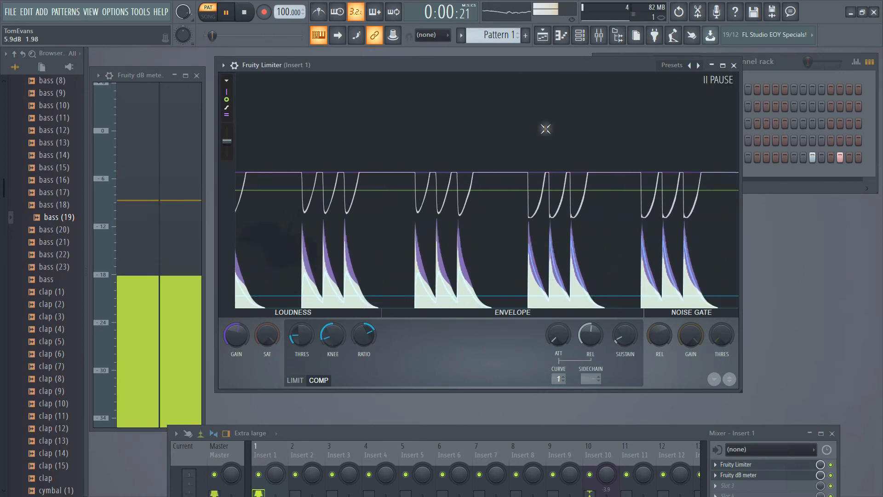
left_click_drag(523, 63, 534, 62)
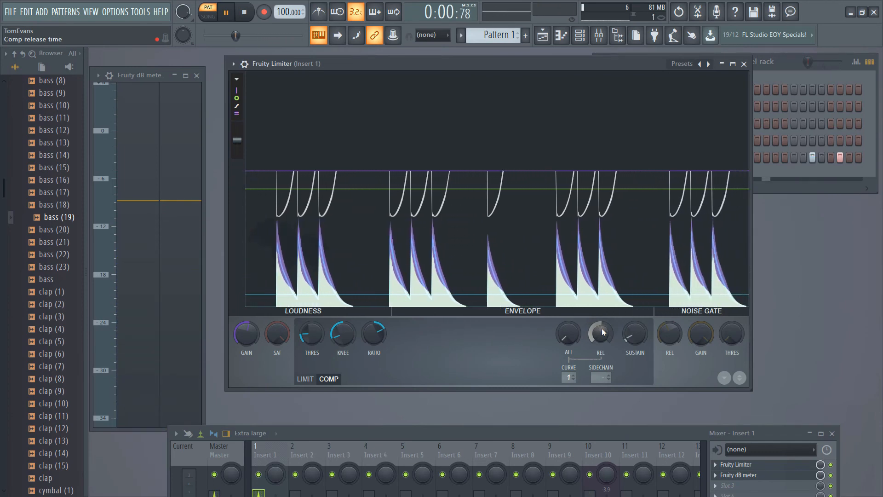
Drop the compressor's release to 0 ms, raise it again to hear the difference and bring it to a short setting
left_click_drag(601, 332, 584, 471)
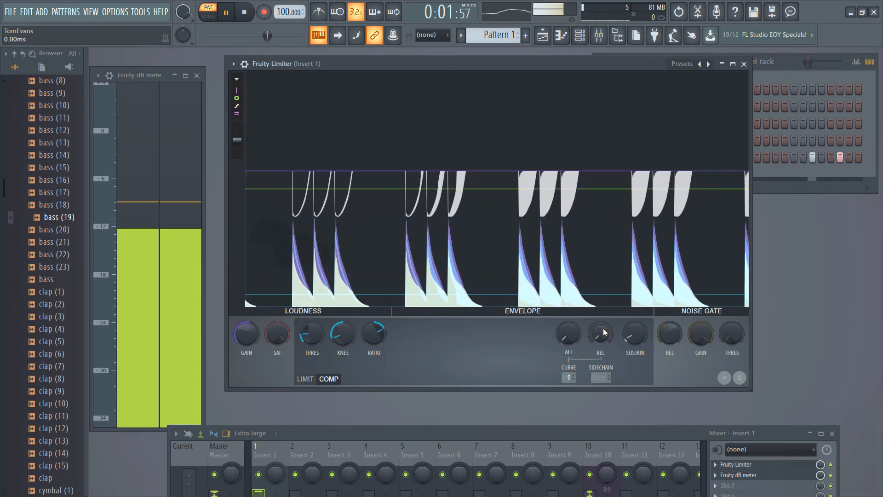
left_click_drag(603, 328, 606, 264)
left_click_drag(609, 220, 619, 175)
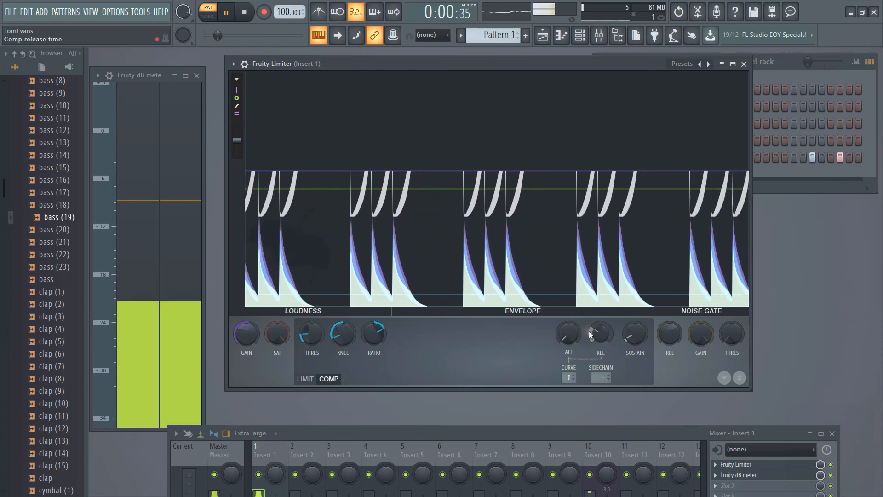
left_click_drag(603, 332, 601, 382)
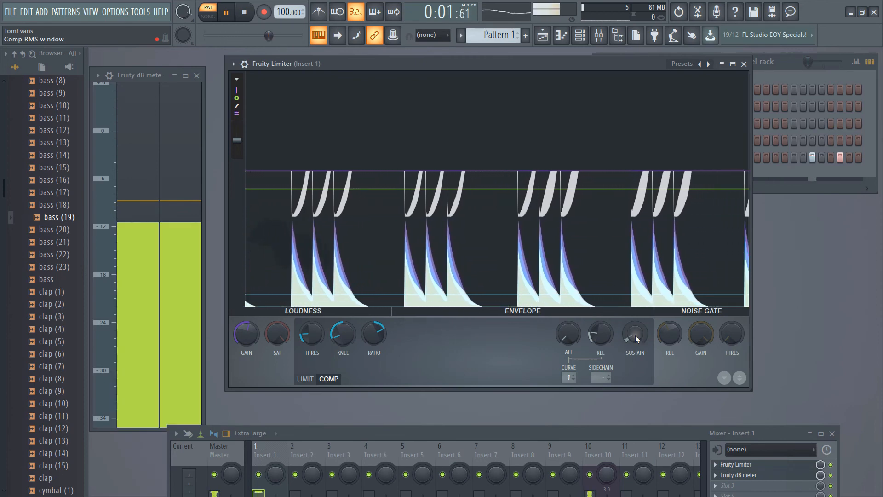
Turn the compressor's release down to its minimum and raise the sustain to about its midpoint
left_click_drag(631, 333, 631, 334)
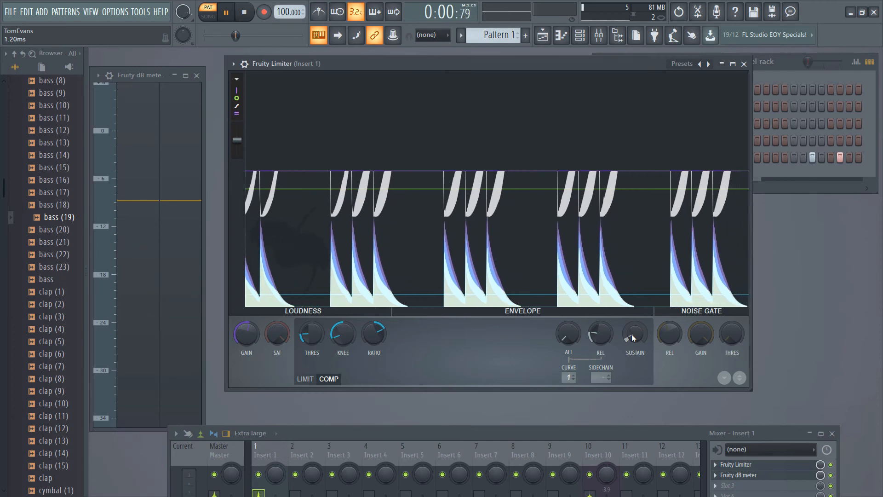
left_click_drag(566, 339, 568, 349)
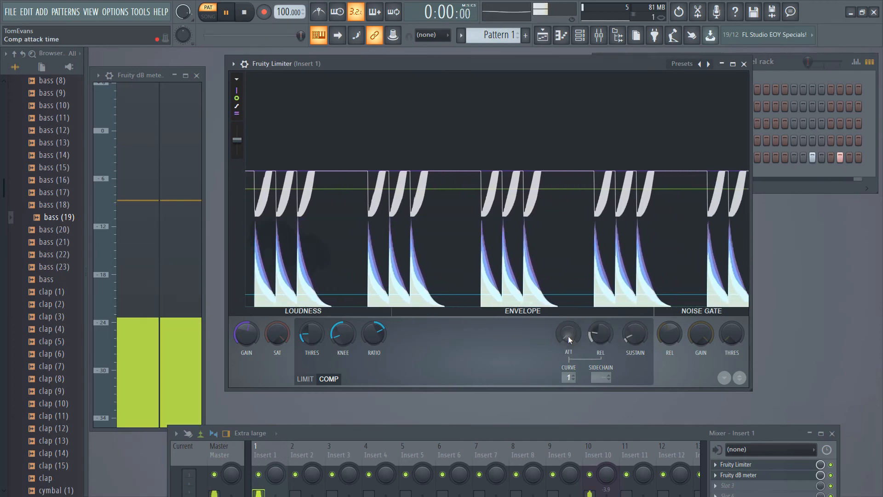
left_click_drag(606, 330, 612, 421)
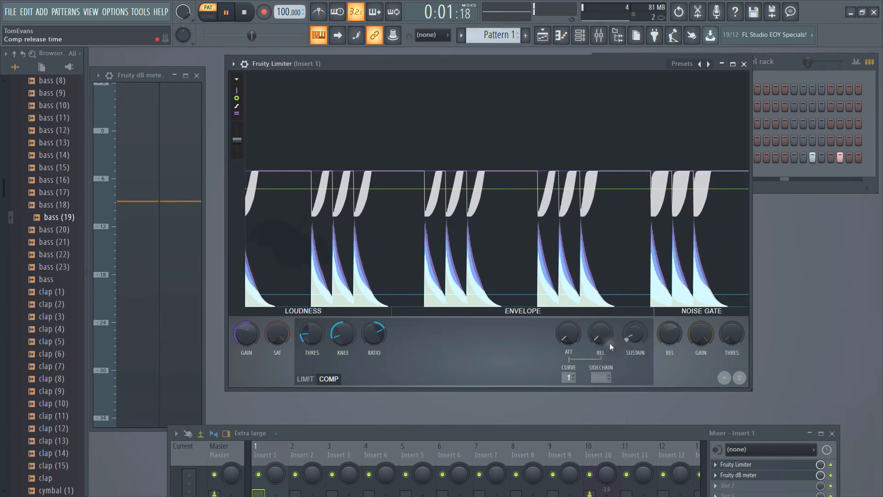
left_click_drag(634, 342, 633, 324)
left_click_drag(645, 261, 688, 110)
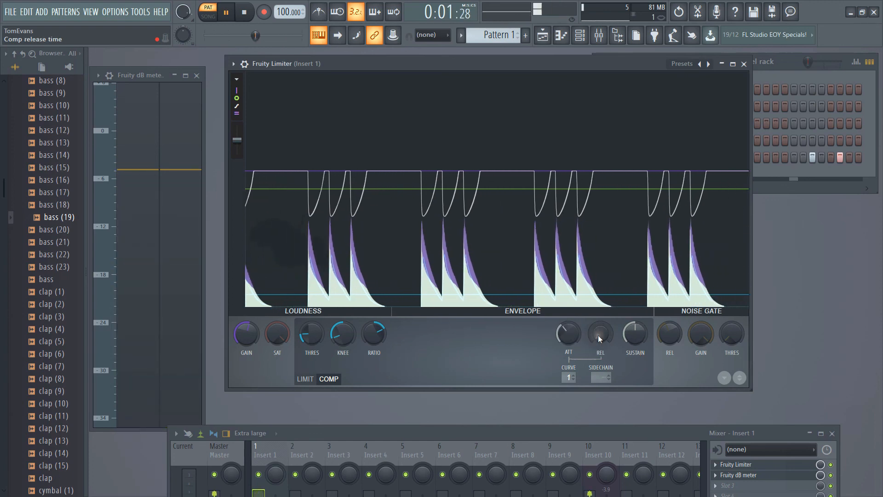
Raise the compressor's release to a medium setting, fine-tune the attack and stop playback
left_click_drag(599, 335, 649, 118)
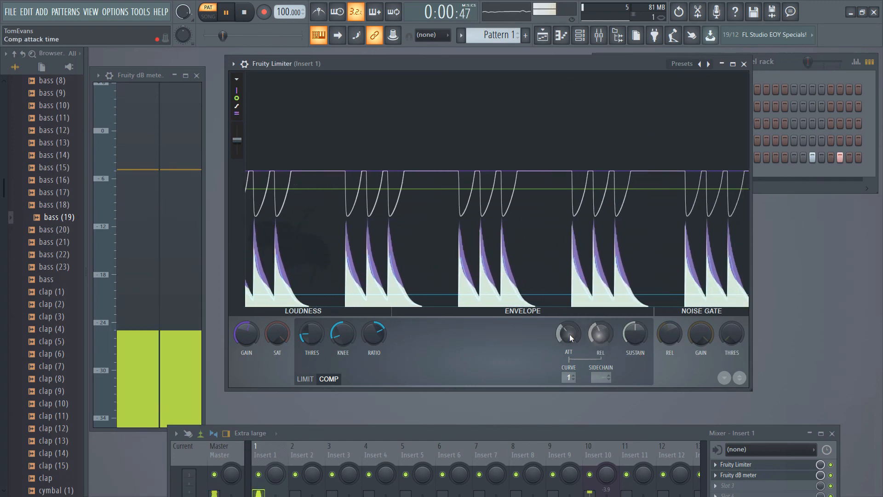
left_click_drag(570, 334, 636, 373)
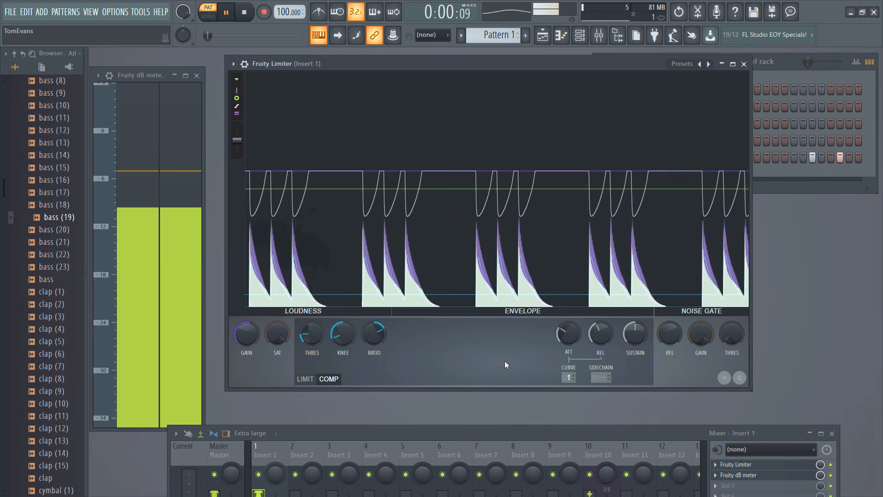
key("space")
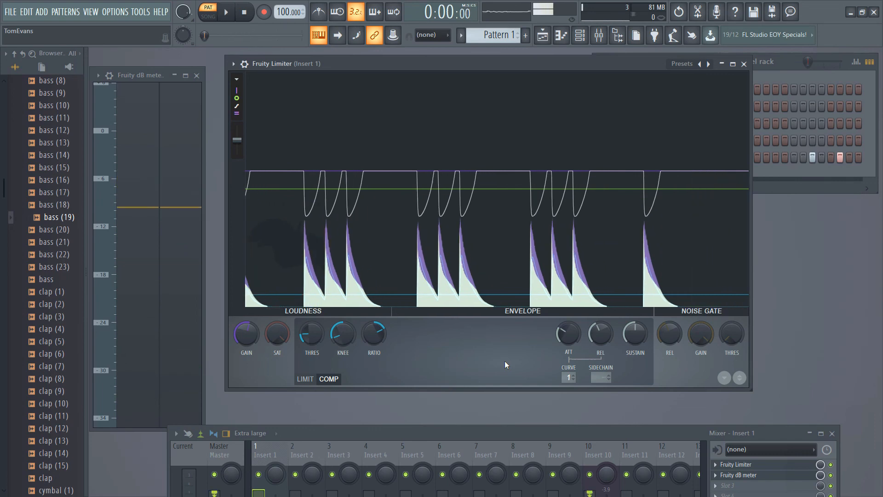